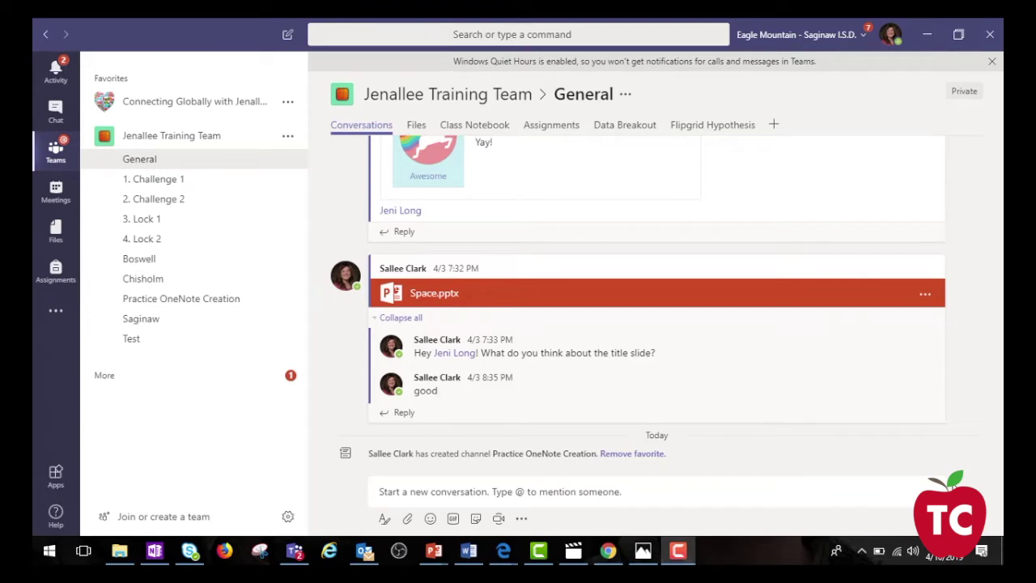
left_click(416, 126)
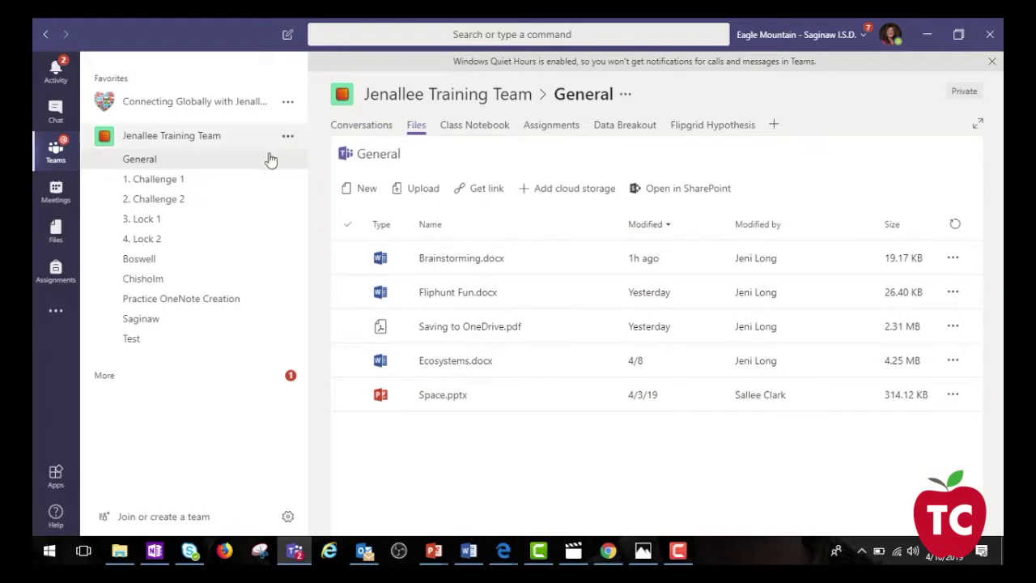
left_click(175, 188)
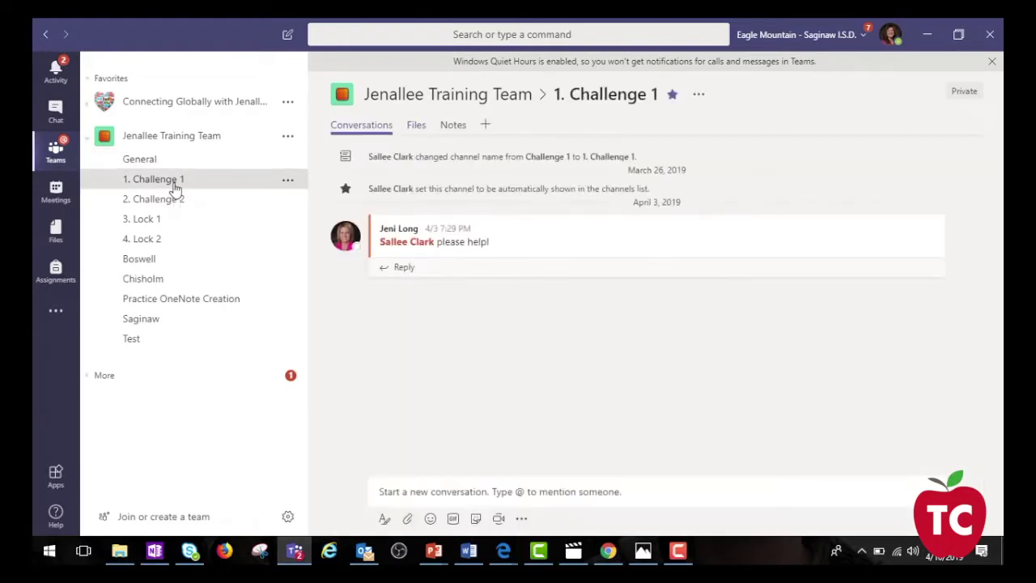
left_click(416, 130)
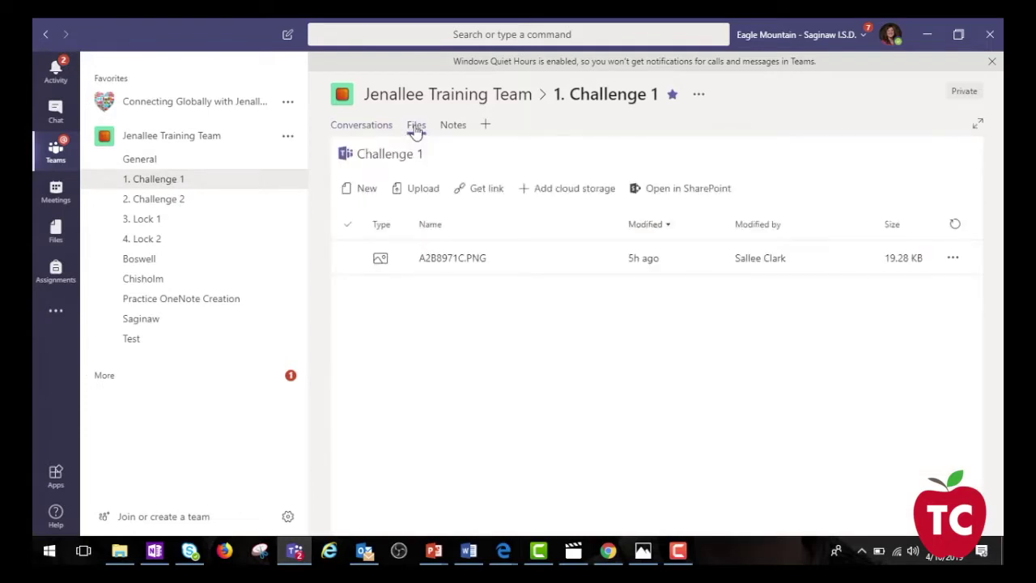
left_click(141, 261)
left_click(416, 127)
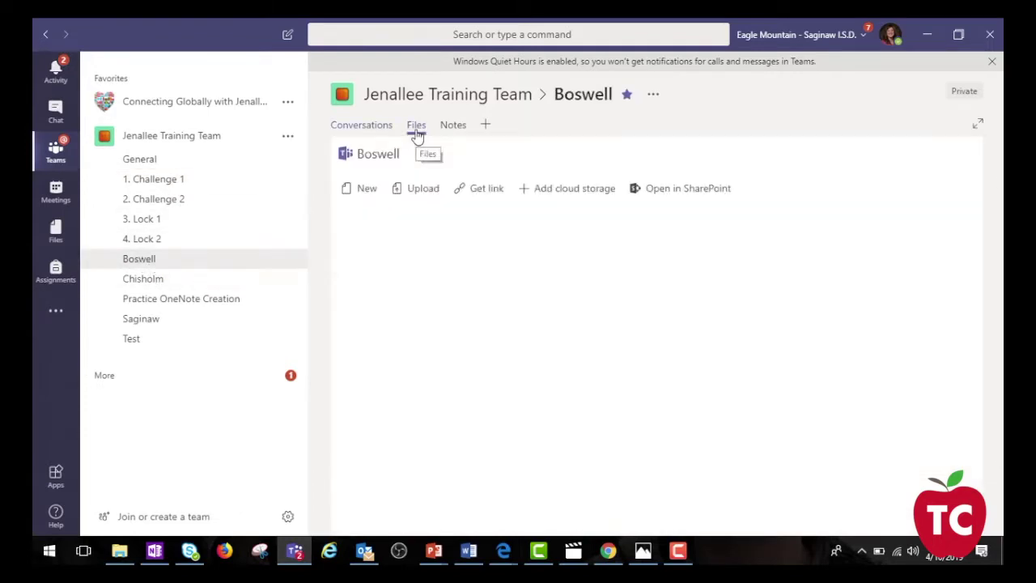
left_click(161, 166)
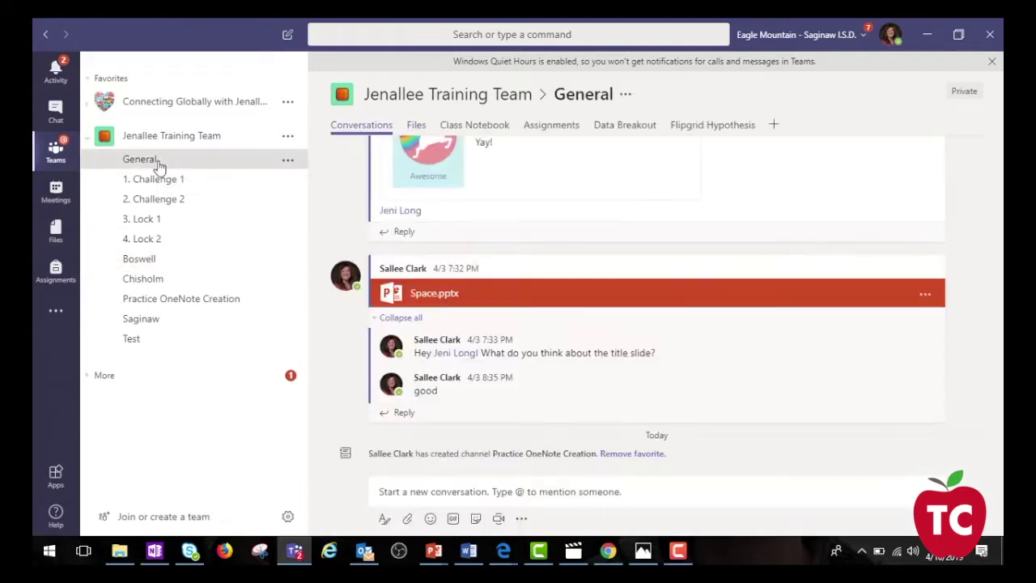
left_click(488, 133)
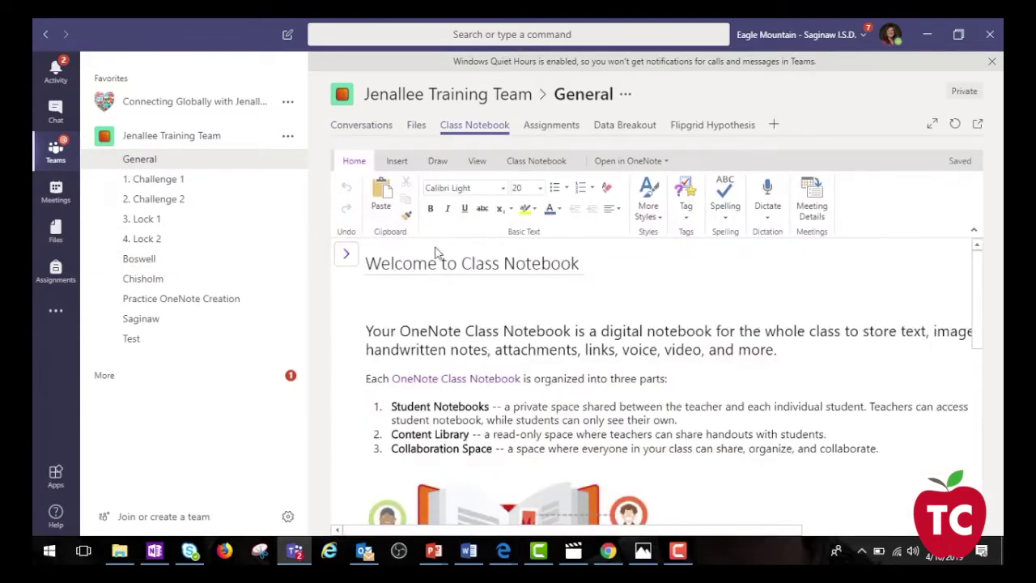
left_click(346, 256)
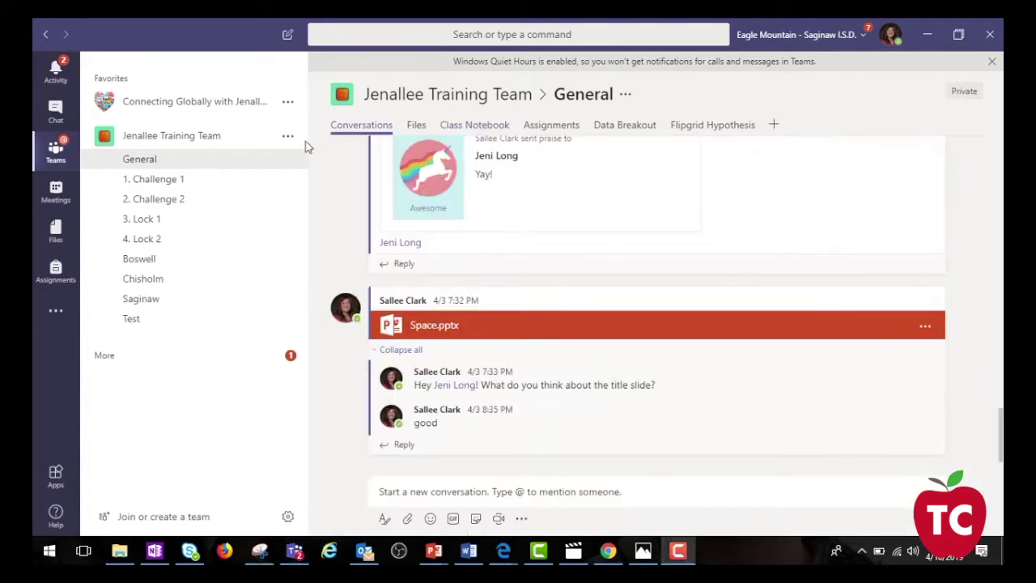
Add a Practice OneNote Creation channel, check its Notes, then open General's Class Notebook.
left_click(287, 136)
left_click(330, 224)
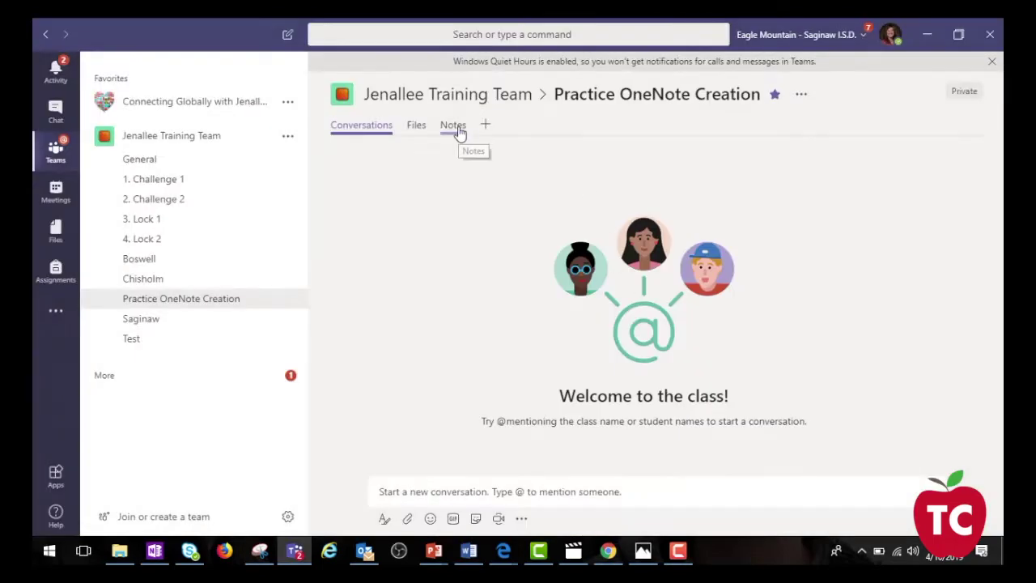
left_click(455, 125)
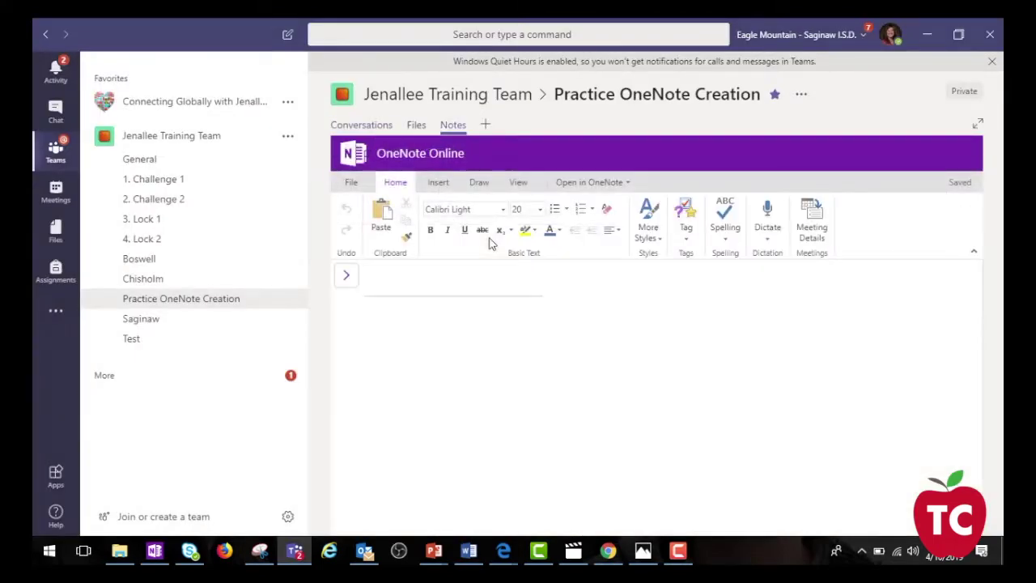
left_click(169, 160)
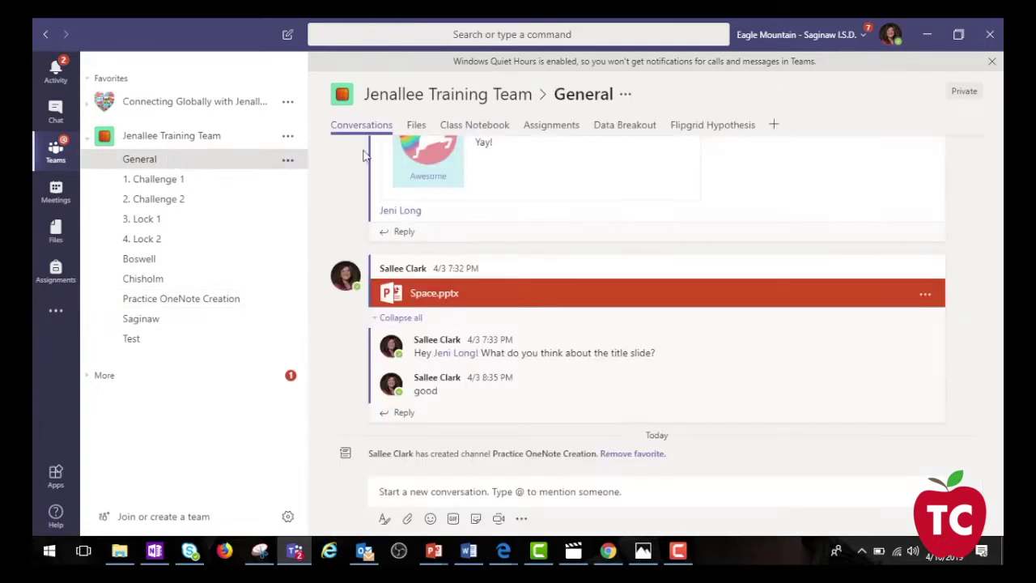
left_click(484, 126)
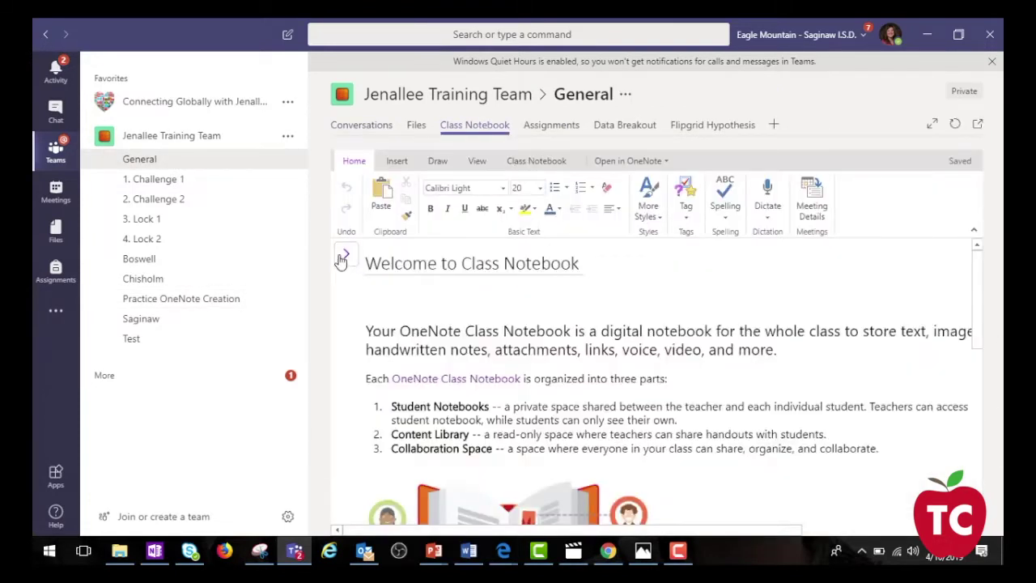
Expand the Class Notebook's sections and pages list and open one of its sections.
left_click(344, 256)
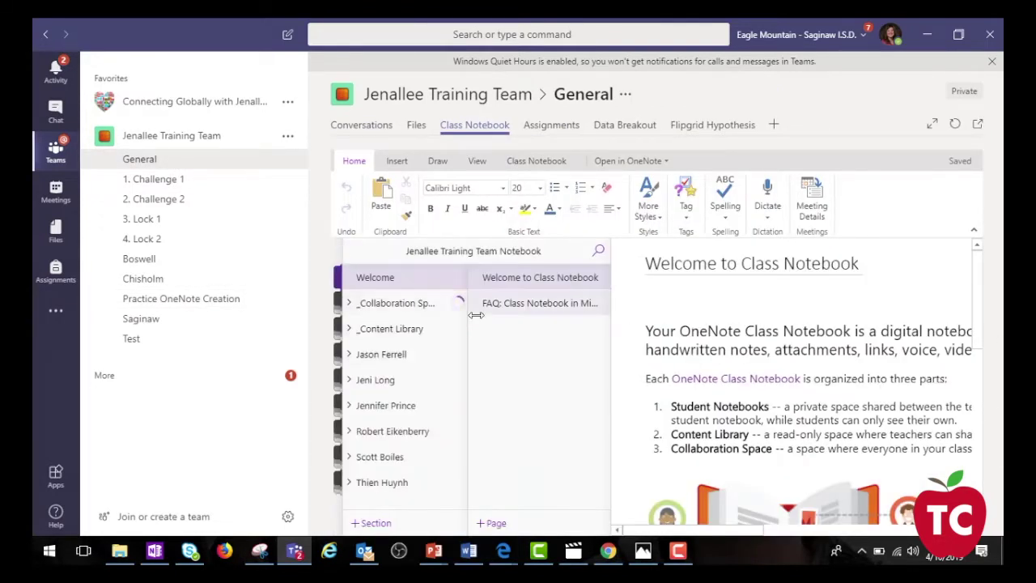
scroll(458, 356, "down", 5)
left_click(405, 360)
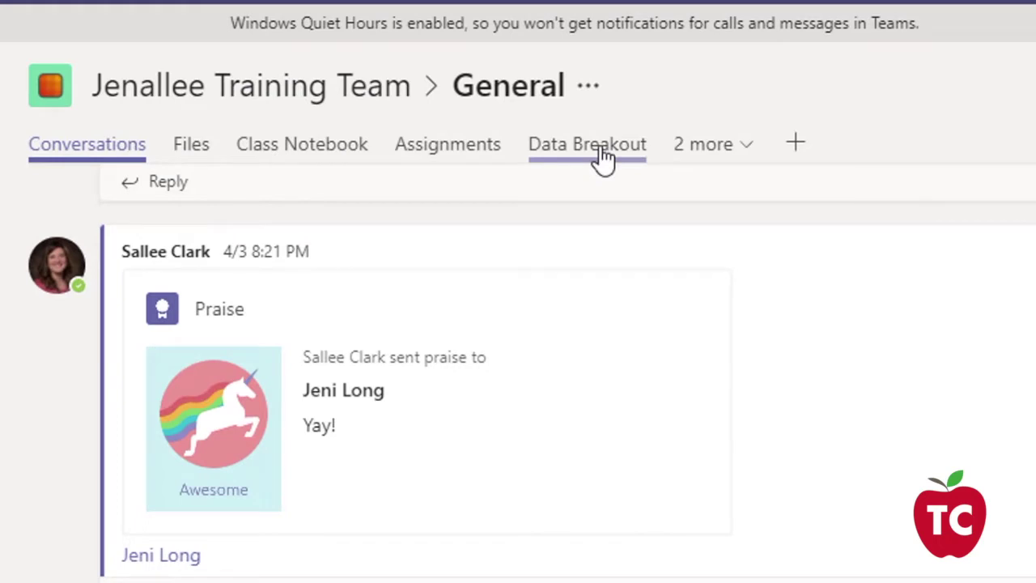
left_click(693, 166)
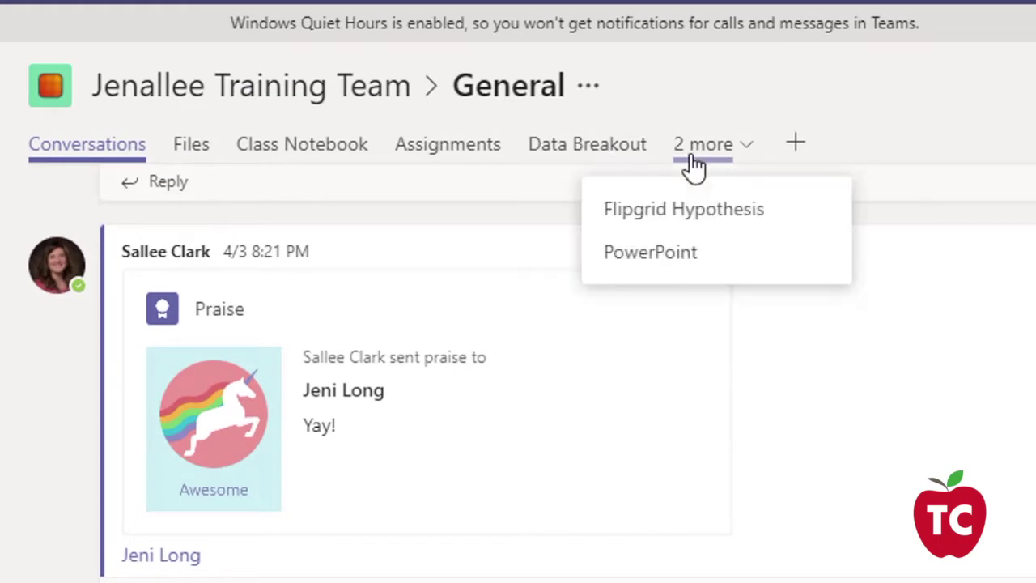
left_click(678, 268)
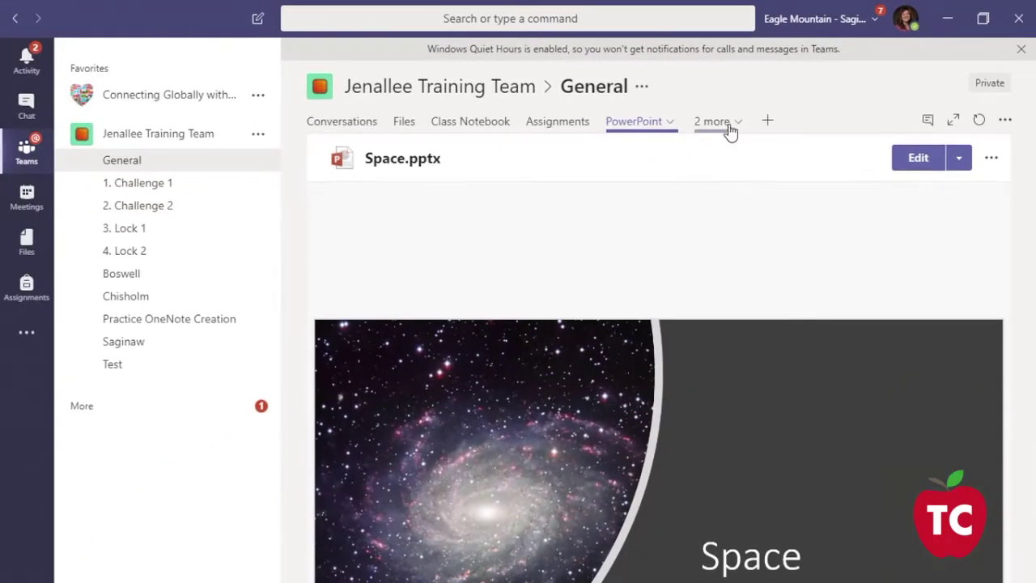
left_click(728, 128)
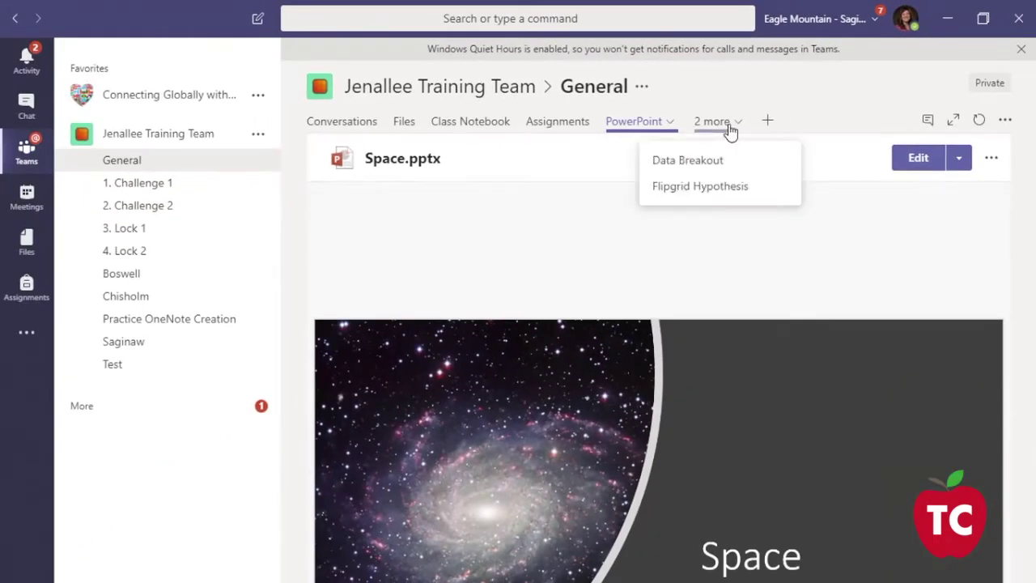
left_click(701, 187)
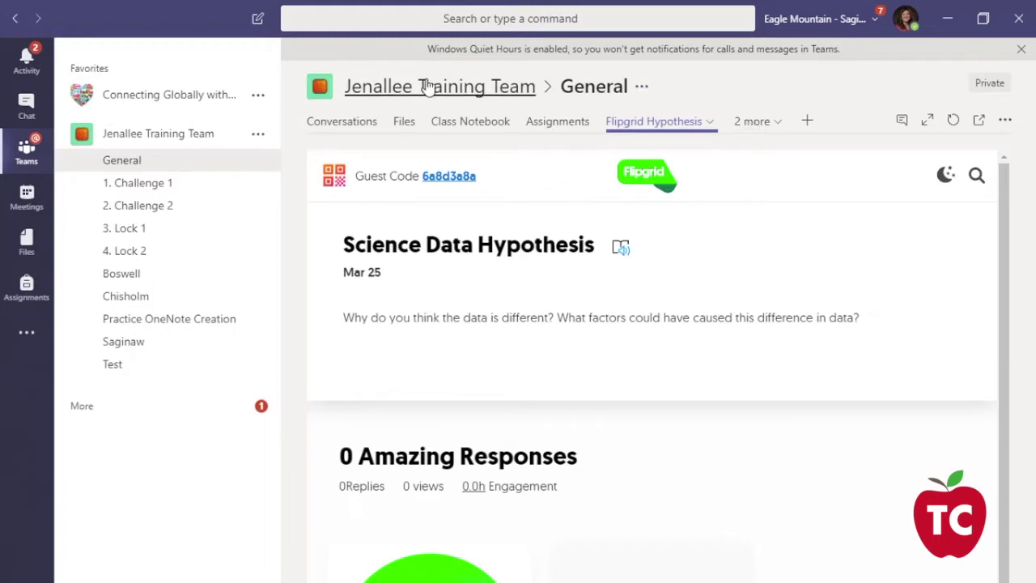
left_click(180, 166)
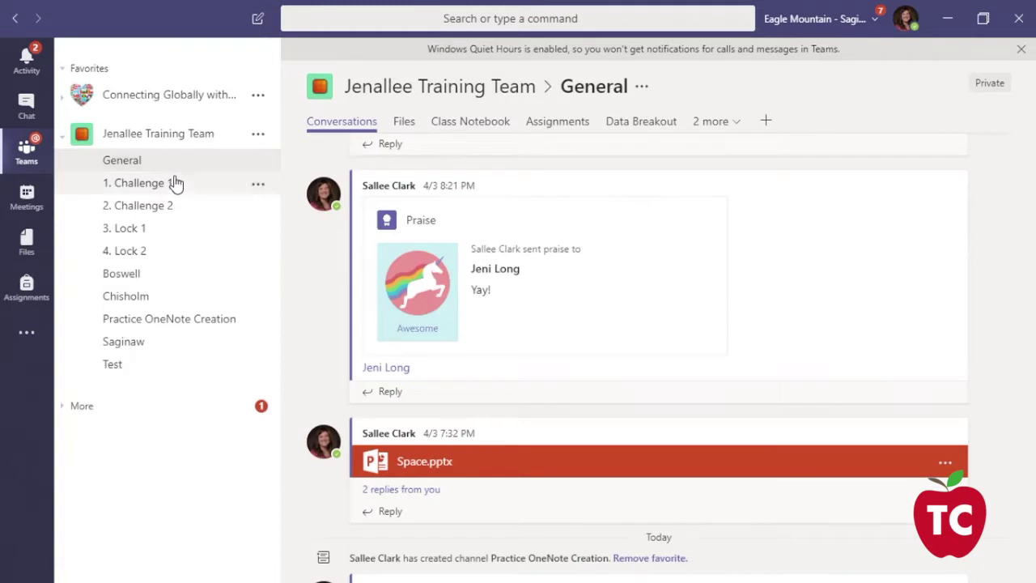
Move from Boswell to the Chisholm channel and pick Flipgrid as a new tab.
left_click(129, 274)
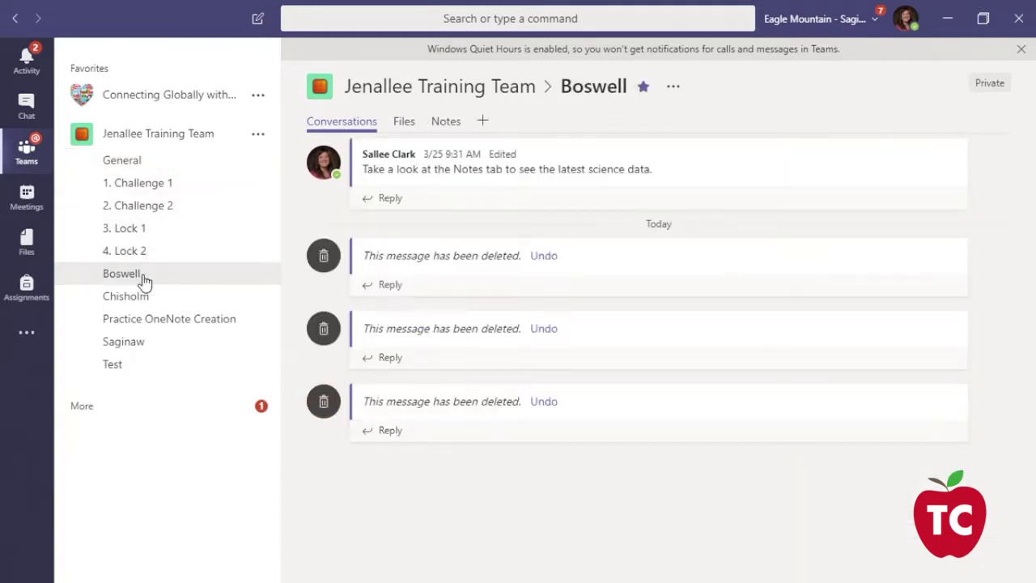
left_click(135, 296)
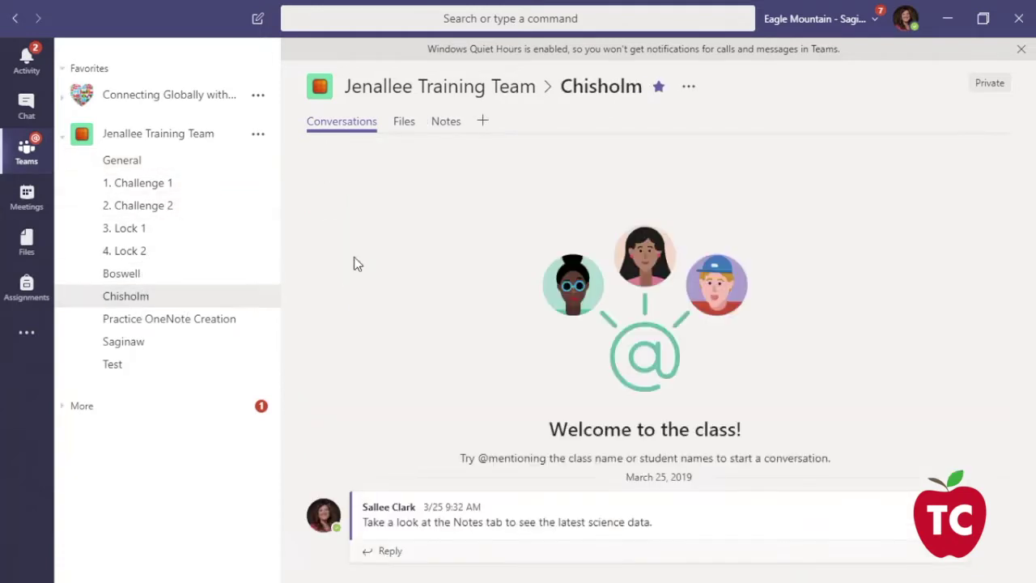
left_click(481, 123)
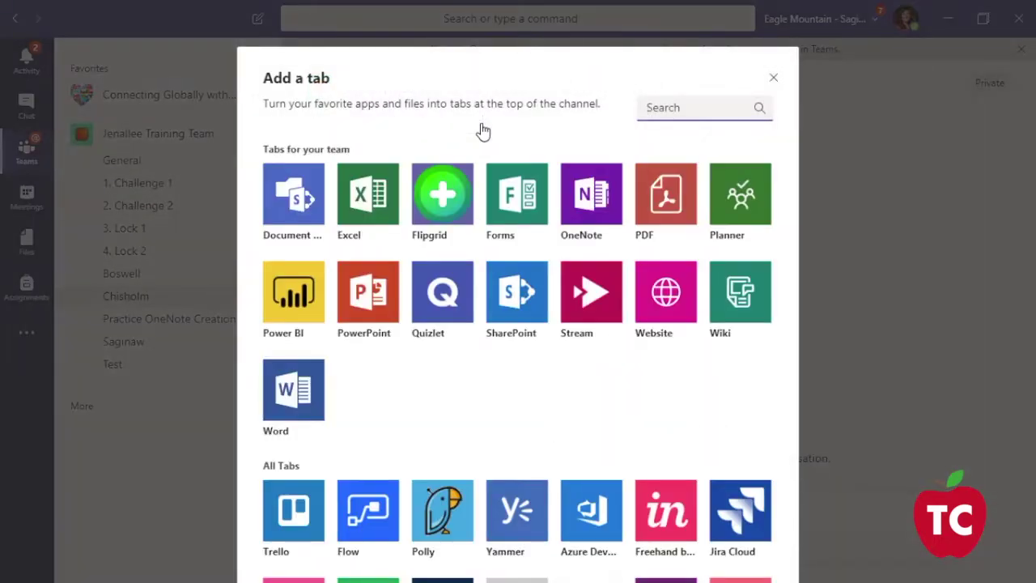
left_click(455, 207)
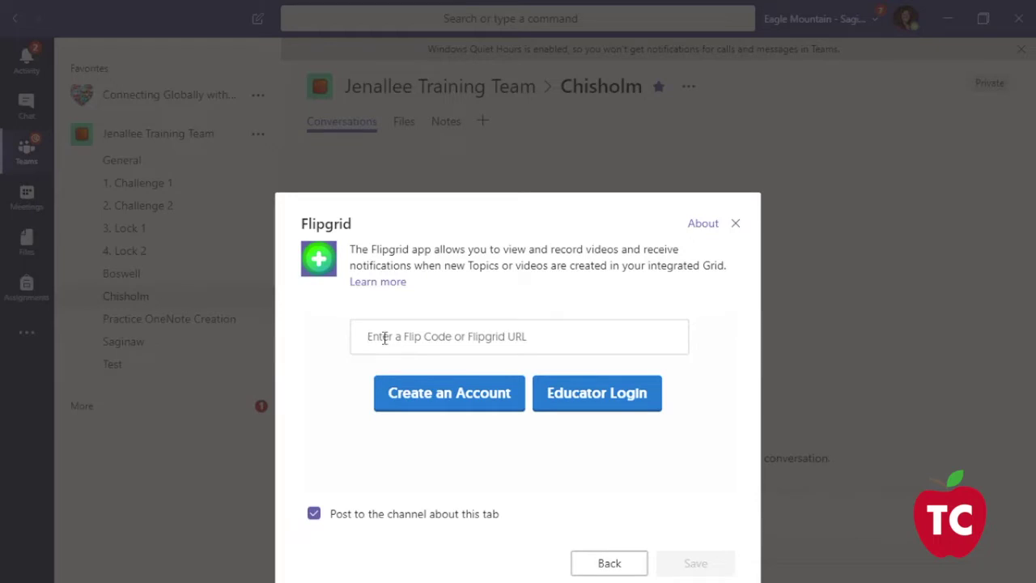
Paste the EMSTECHSPERTS grid's Flip Code and save the Flipgrid tab.
left_click(384, 338)
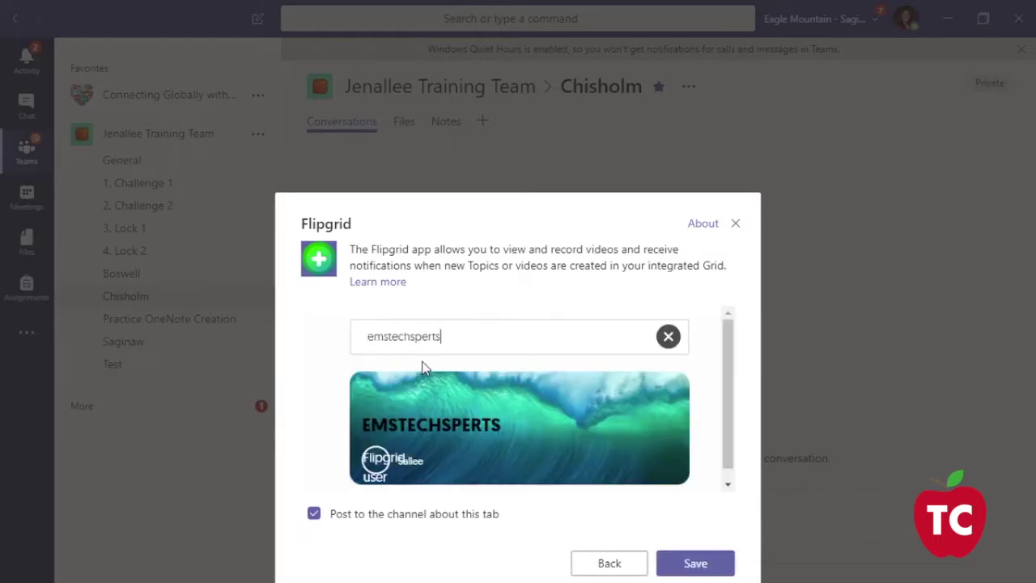
left_click(701, 565)
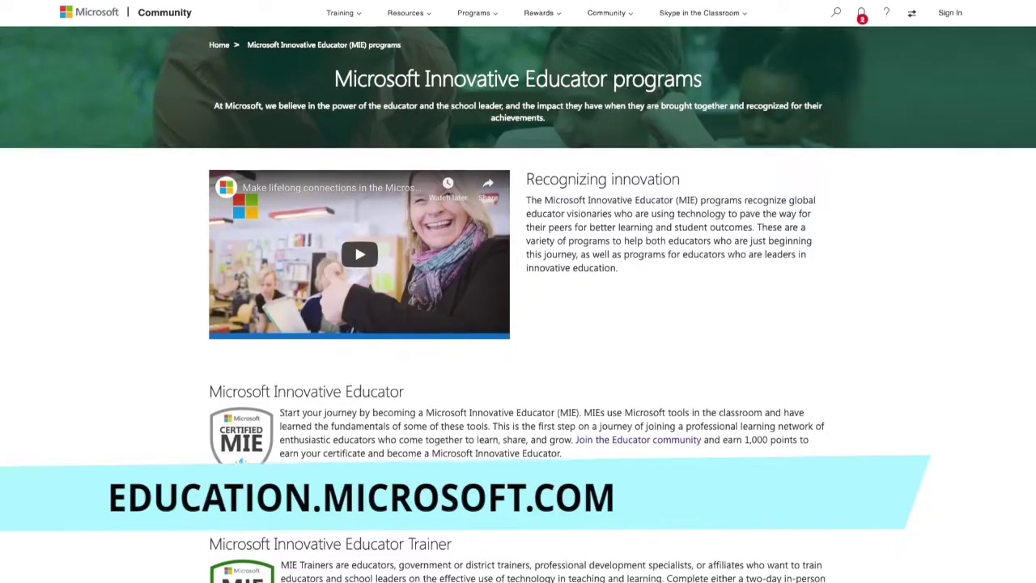
Scroll down through the Educator Community's learning paths and Office 365, OneNote and Sway course cards.
scroll(519, 292, "down", 2)
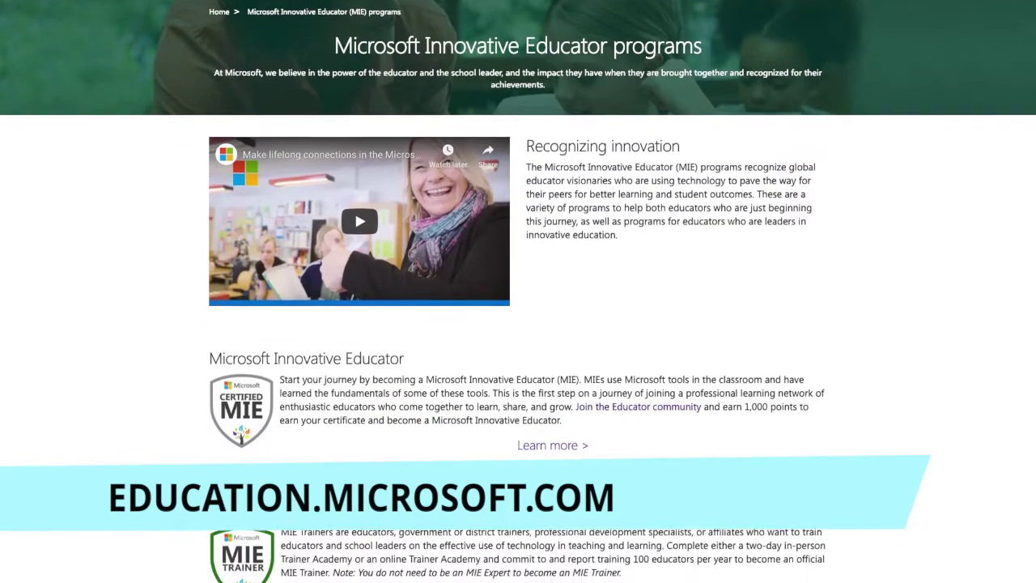
scroll(518, 291, "down", 2)
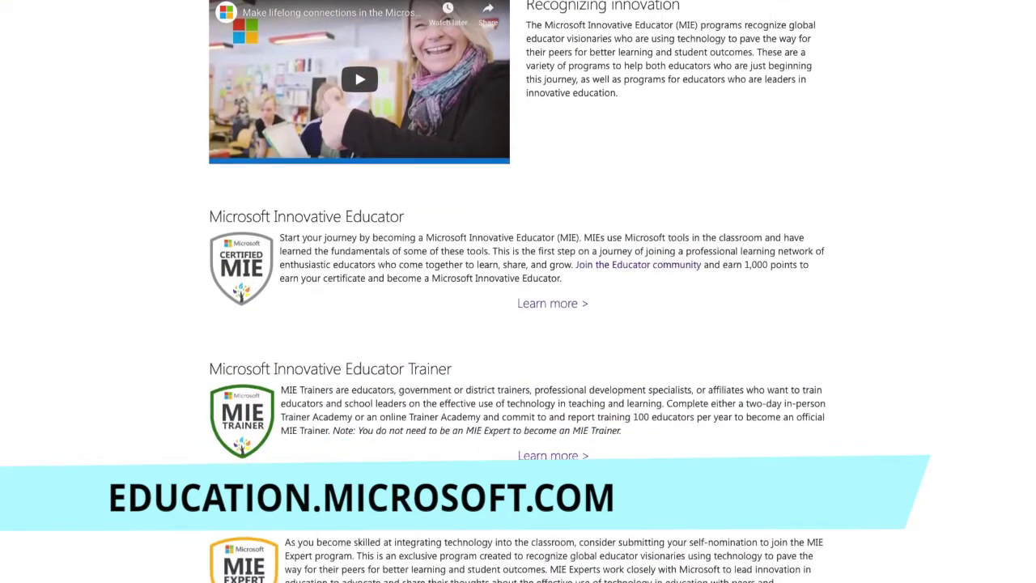
scroll(519, 292, "down", 2)
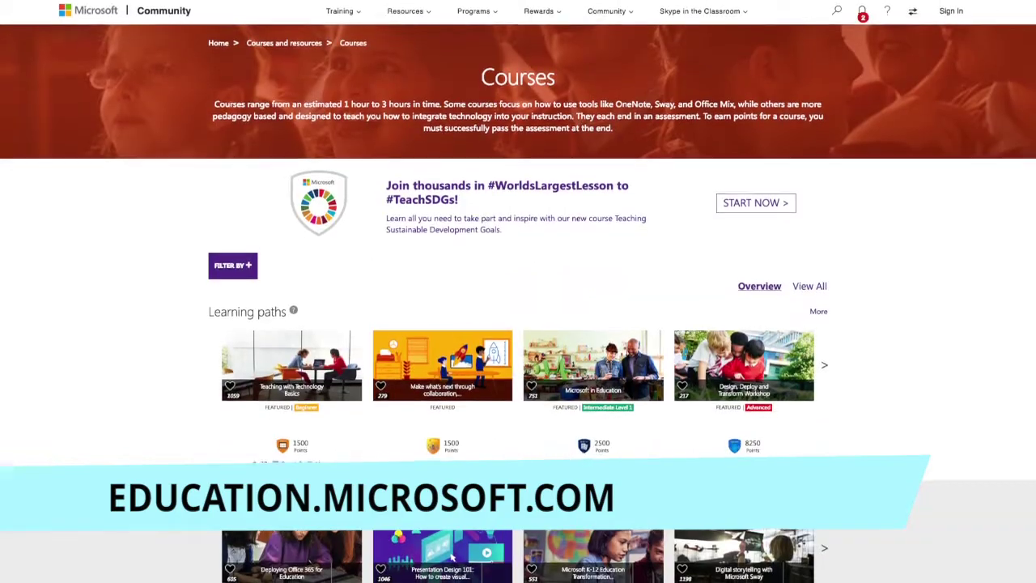
scroll(518, 292, "down", 2)
scroll(451, 348, "down", 2)
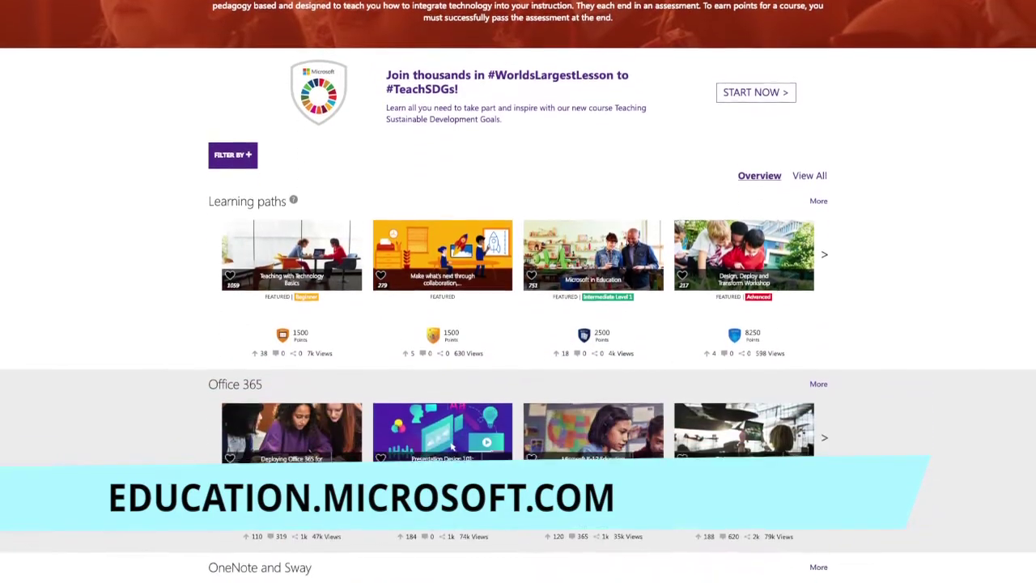
scroll(451, 356, "down", 2)
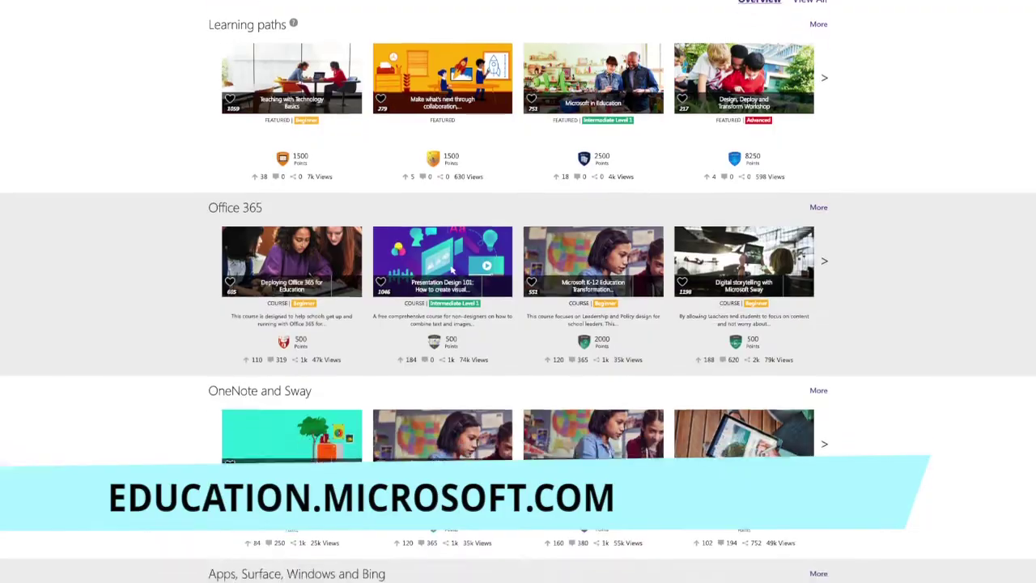